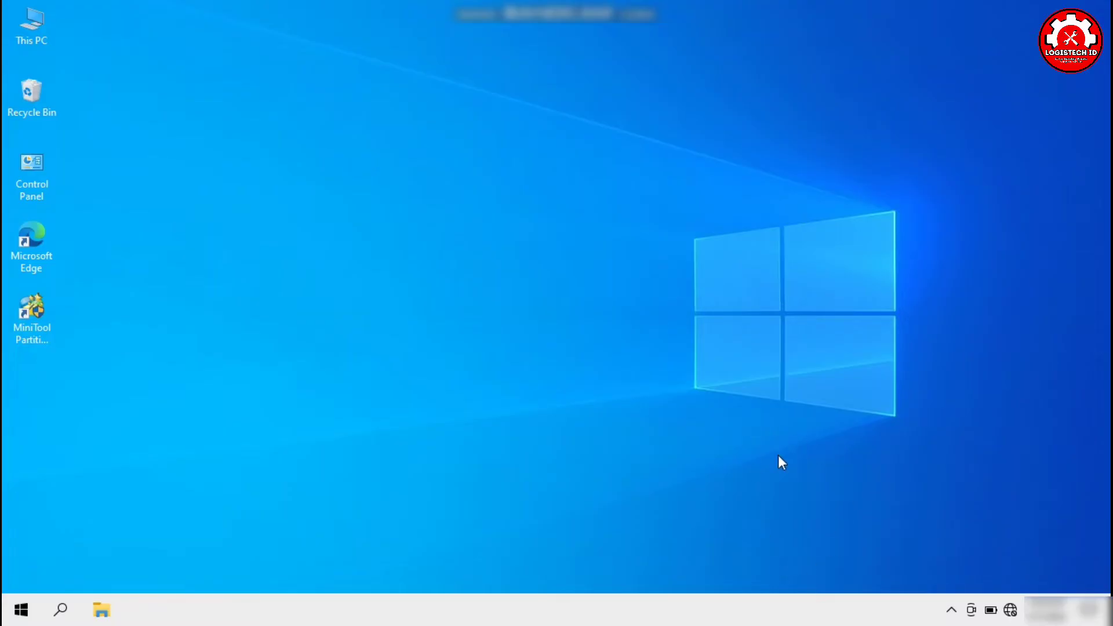
Step: Check the laptop's available network connections
{"action": "left_click", "coordinate": [1011, 610]}
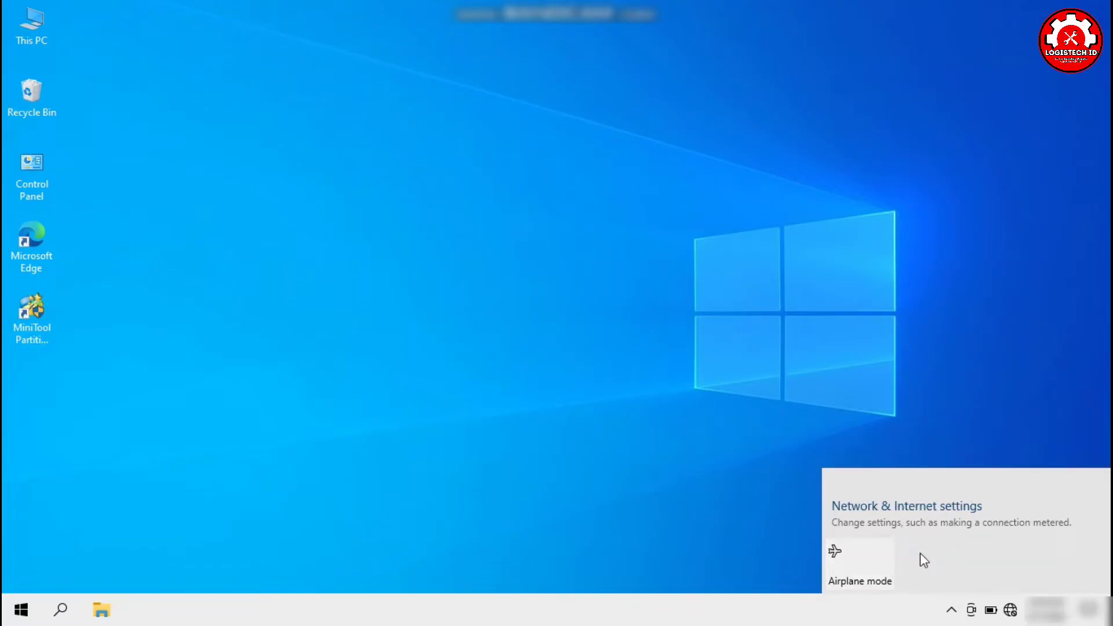
{"action": "left_click", "coordinate": [748, 521]}
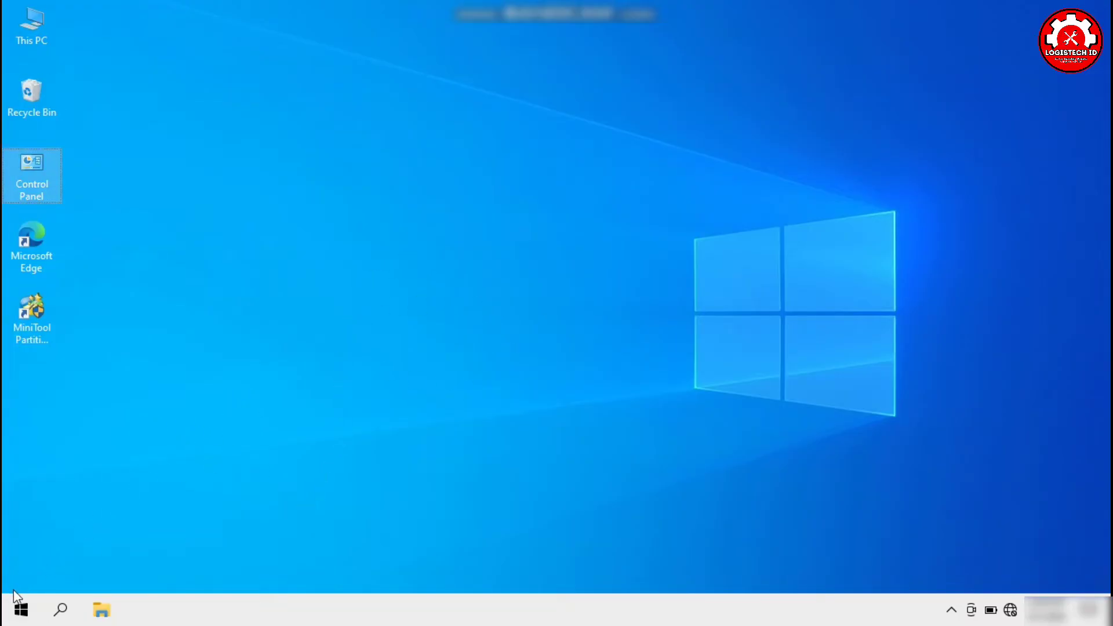
{"action": "left_click", "coordinate": [16, 614]}
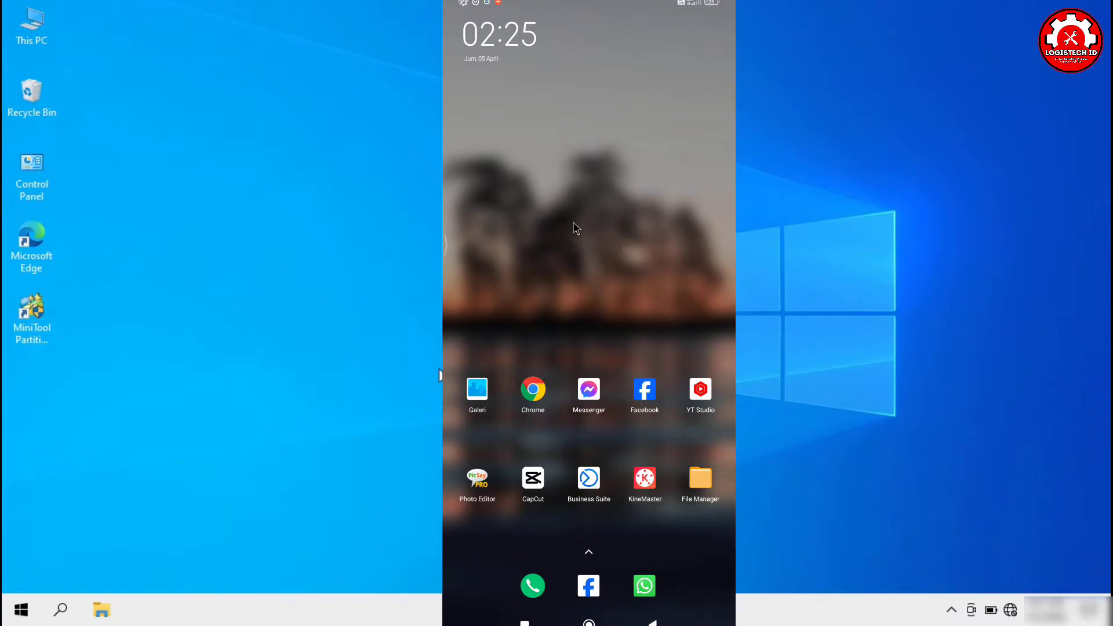
Step: Switch to Chrome on the phone and search Google for "3dp chip net"
{"action": "left_click", "coordinate": [532, 392]}
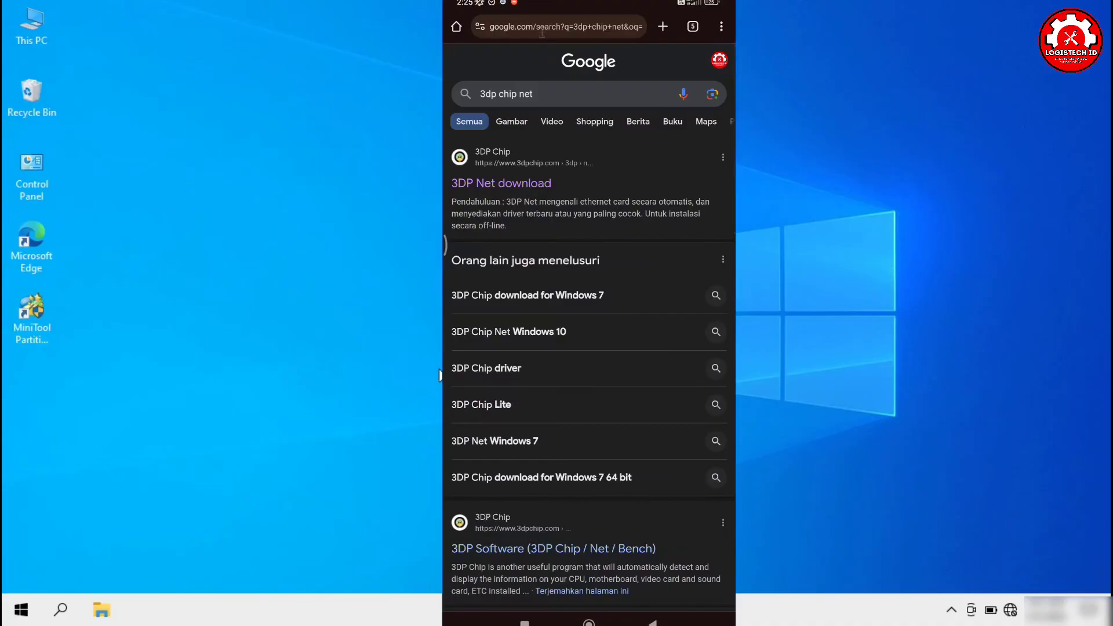
{"action": "left_click", "coordinate": [542, 28]}
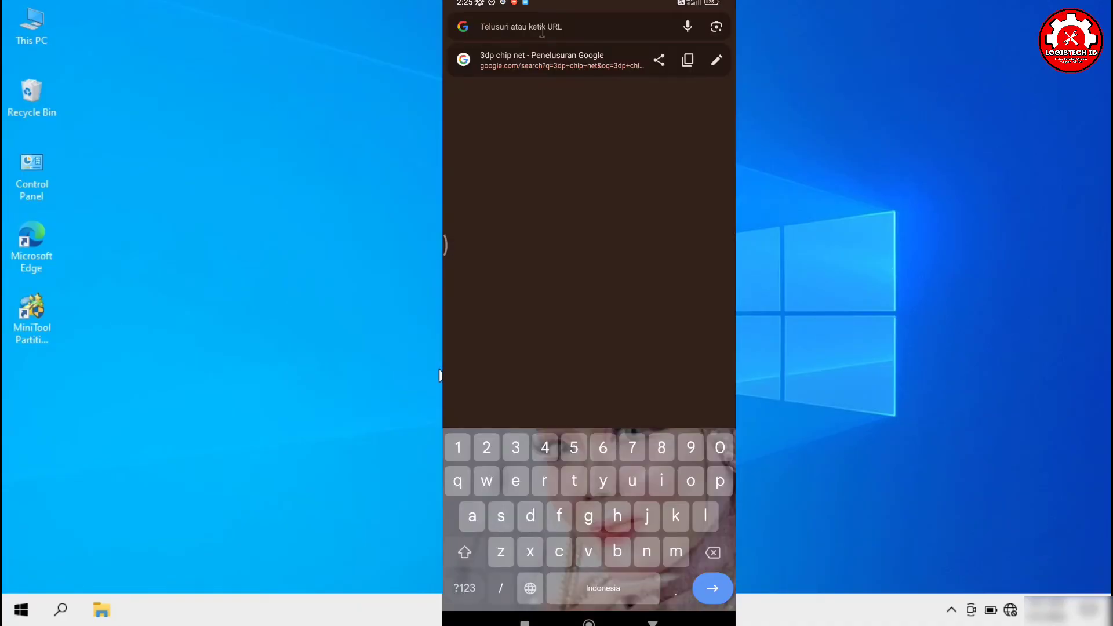
{"action": "type", "text": "3dp ch"}
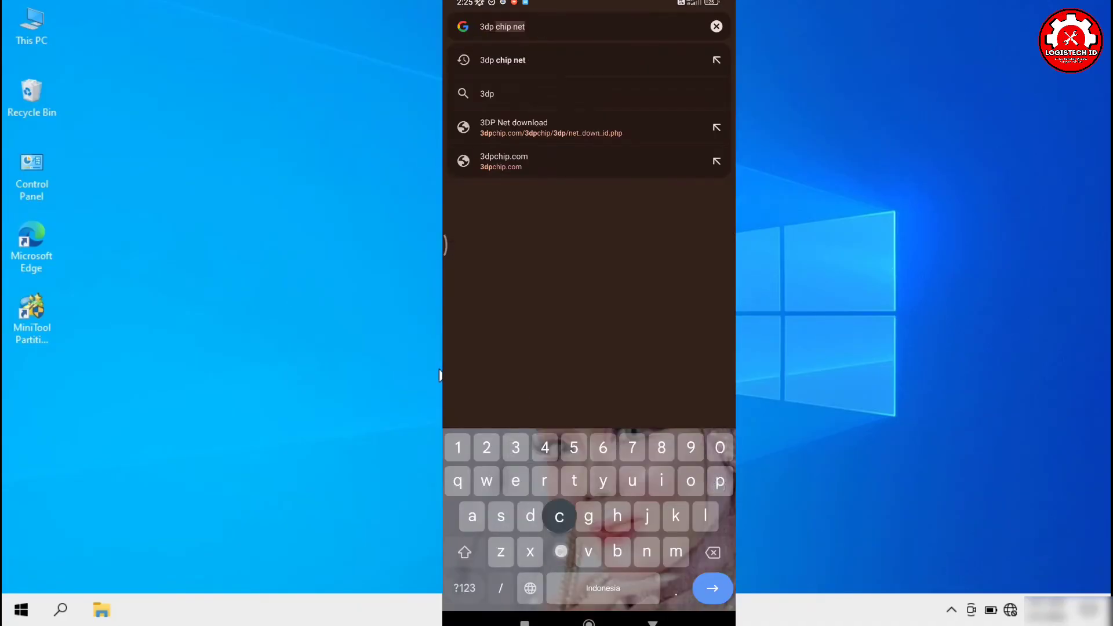
{"action": "type", "text": "ip net"}
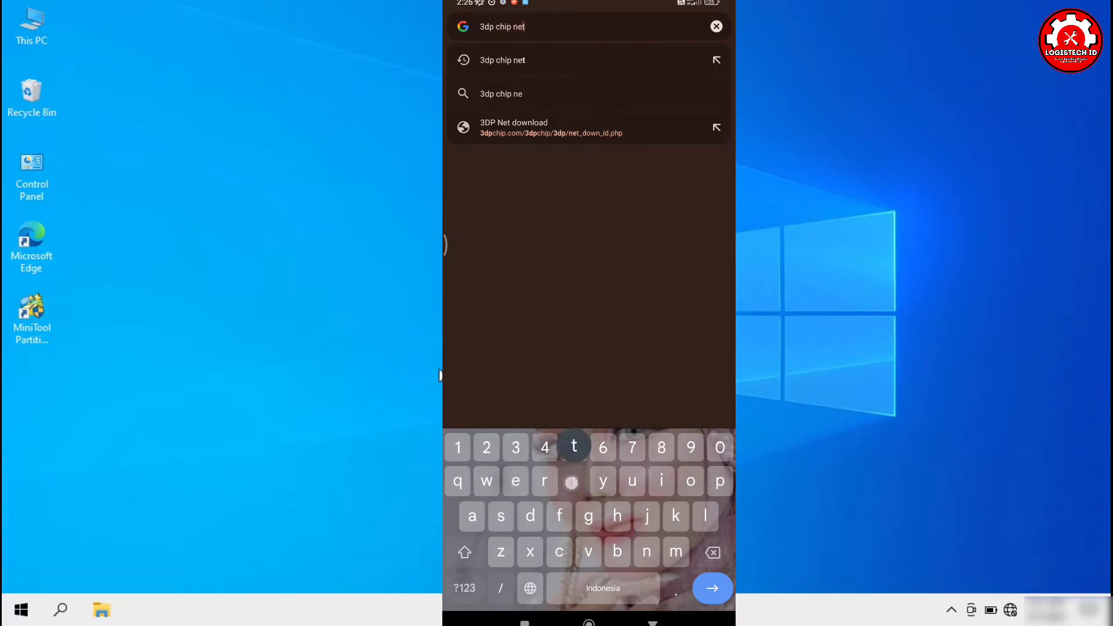
{"action": "key", "text": "Return"}
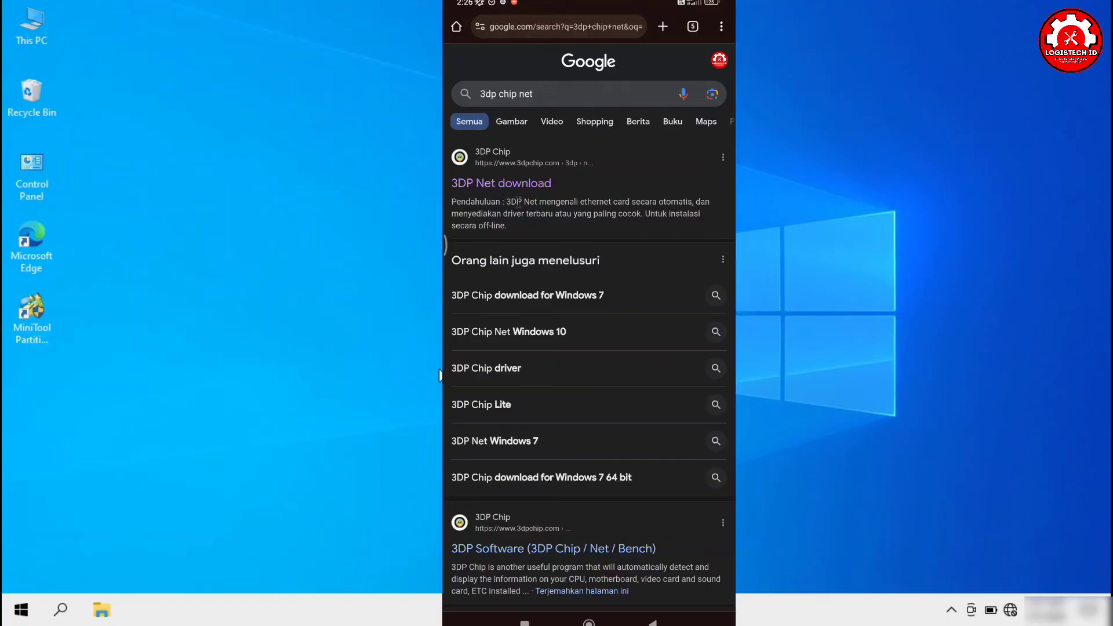
Step: Download the 3DP Net version for newer Windows releases from the 3DP Net download page and open the download details
{"action": "left_click", "coordinate": [510, 185]}
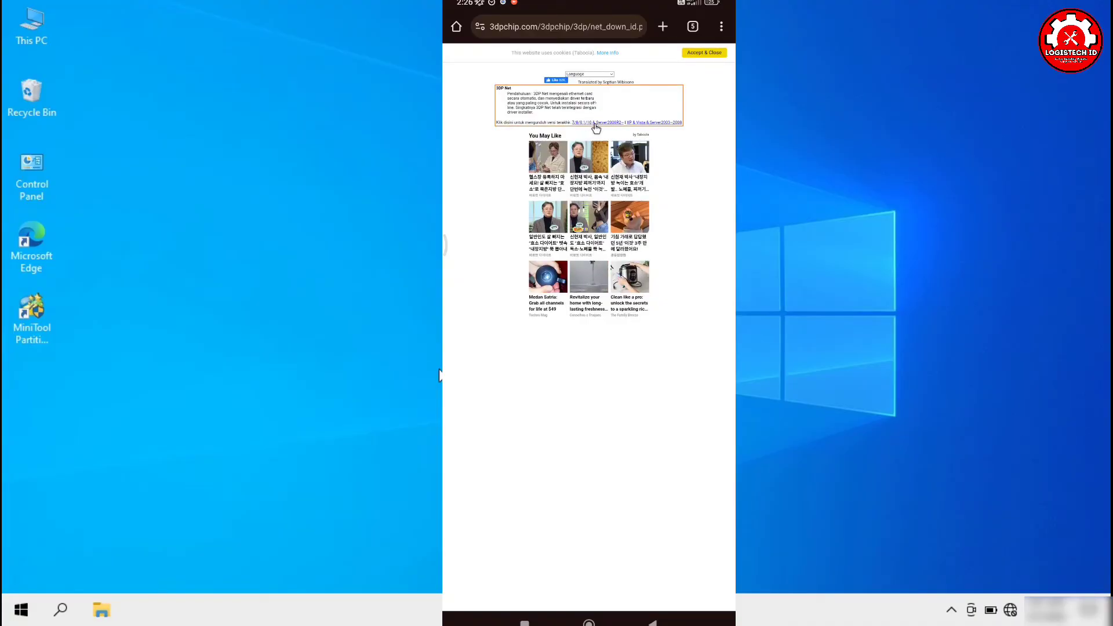
{"action": "left_click", "coordinate": [595, 123]}
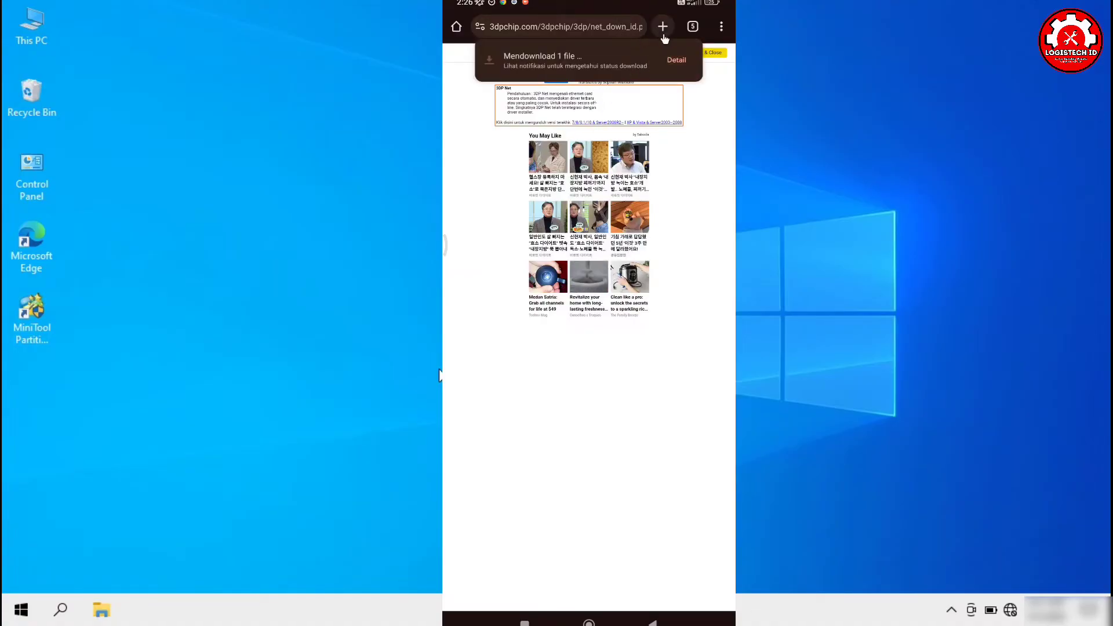
{"action": "left_click", "coordinate": [674, 61]}
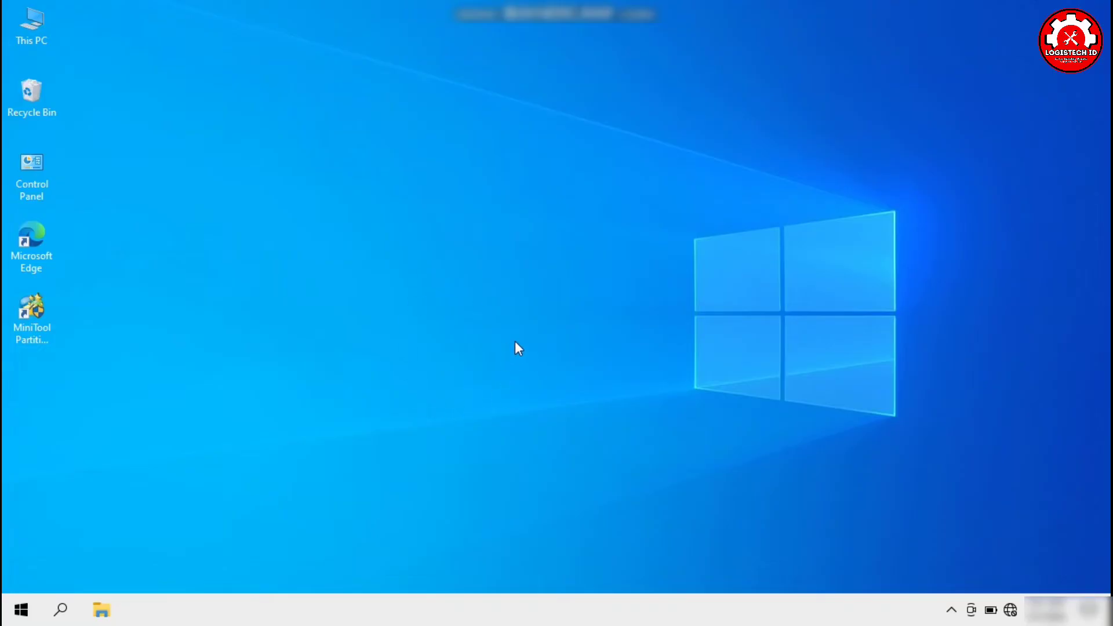
Step: Launch the 3DP_Net_v2101 application from the laptop's Downloads folder
{"action": "left_click", "coordinate": [105, 610]}
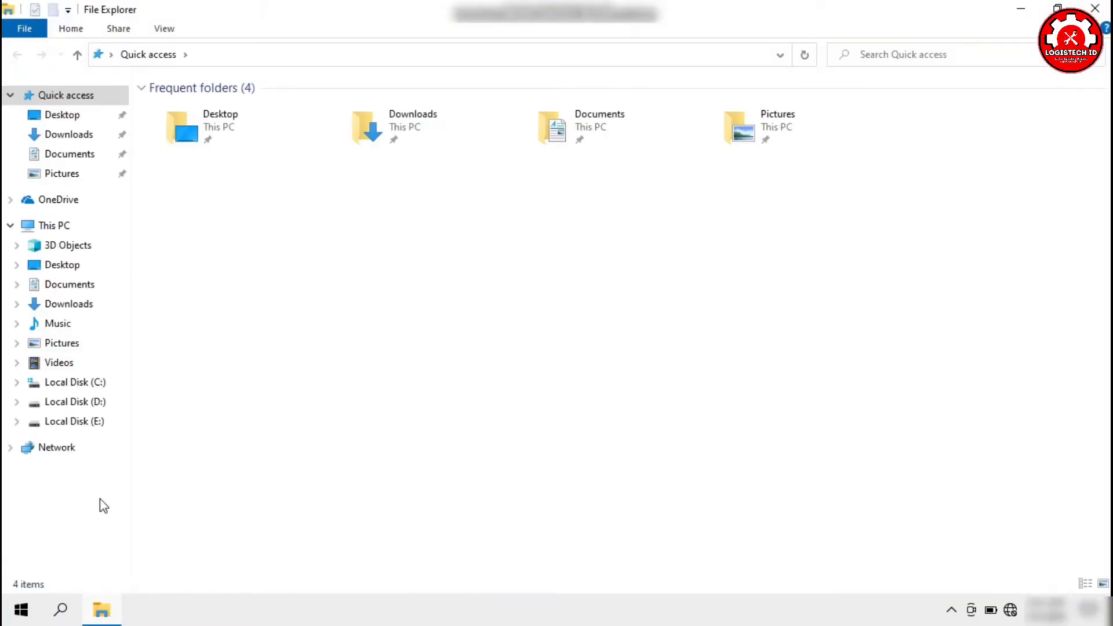
{"action": "left_click", "coordinate": [81, 140]}
{"action": "double_click", "coordinate": [184, 110]}
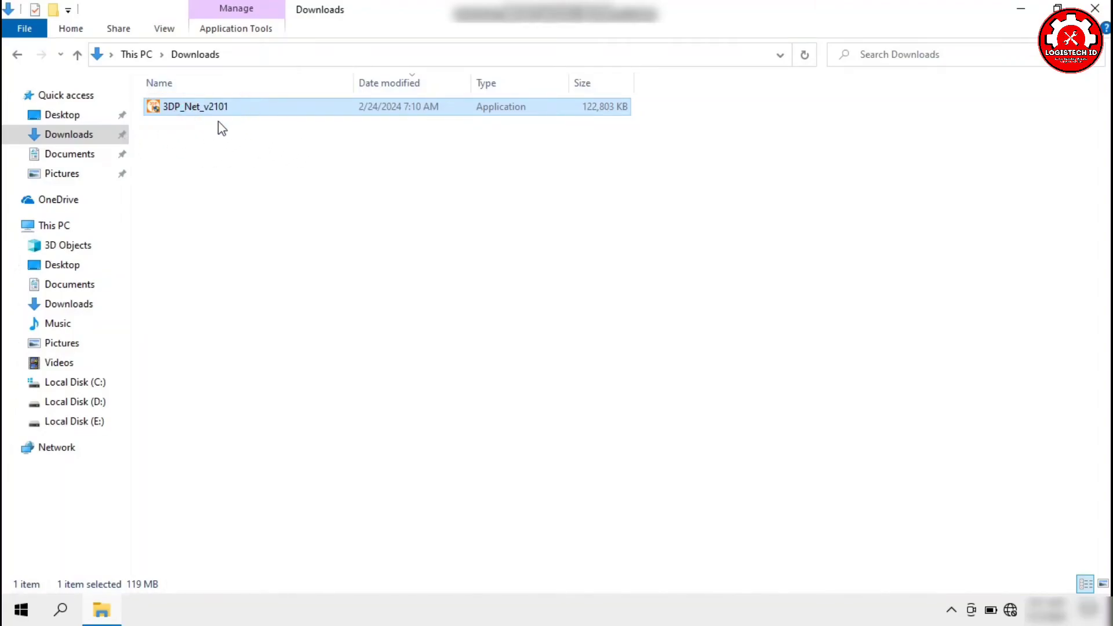
{"action": "left_click", "coordinate": [281, 108]}
Step: Extract 3DP Net to C:\3DP\Net\2101 and close the Downloads folder window
{"action": "left_click", "coordinate": [1013, 608]}
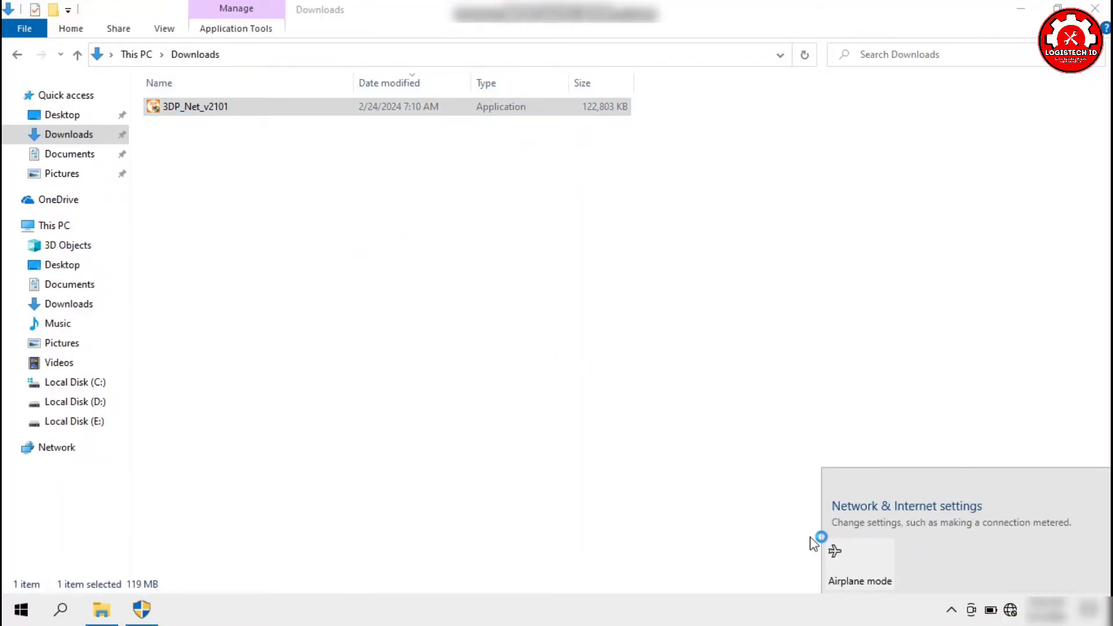
{"action": "left_click", "coordinate": [131, 620]}
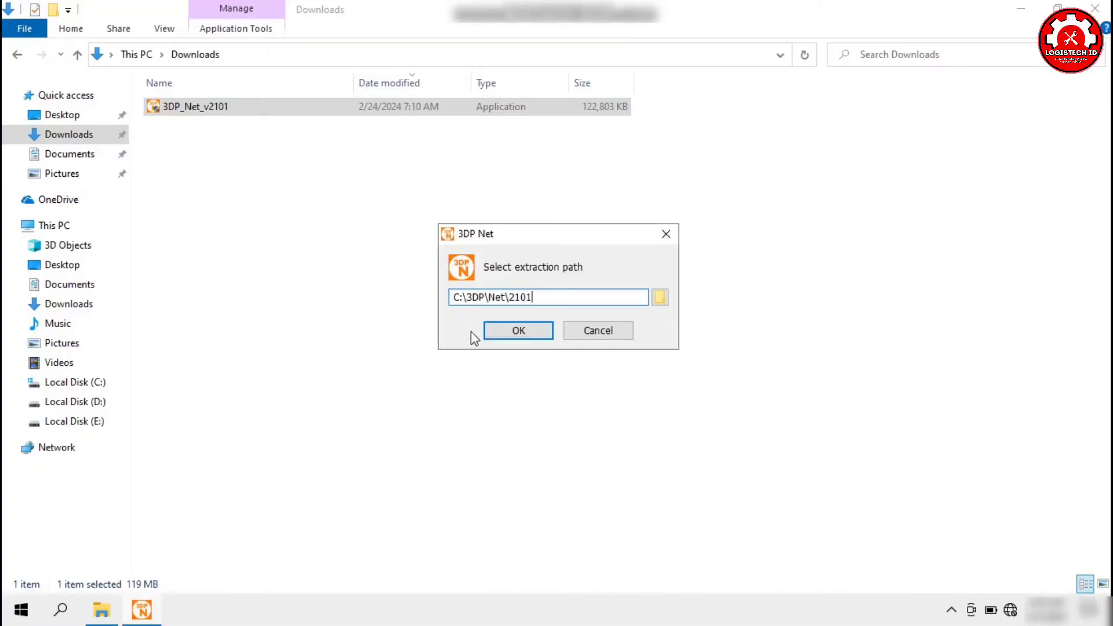
{"action": "left_click", "coordinate": [510, 333]}
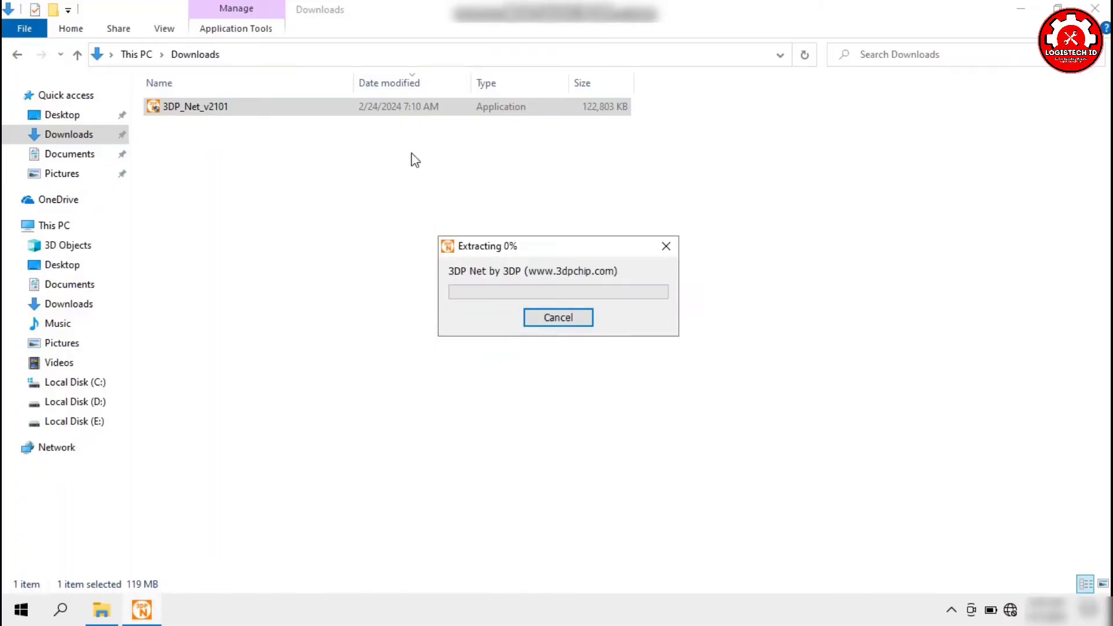
{"action": "left_click", "coordinate": [1095, 8]}
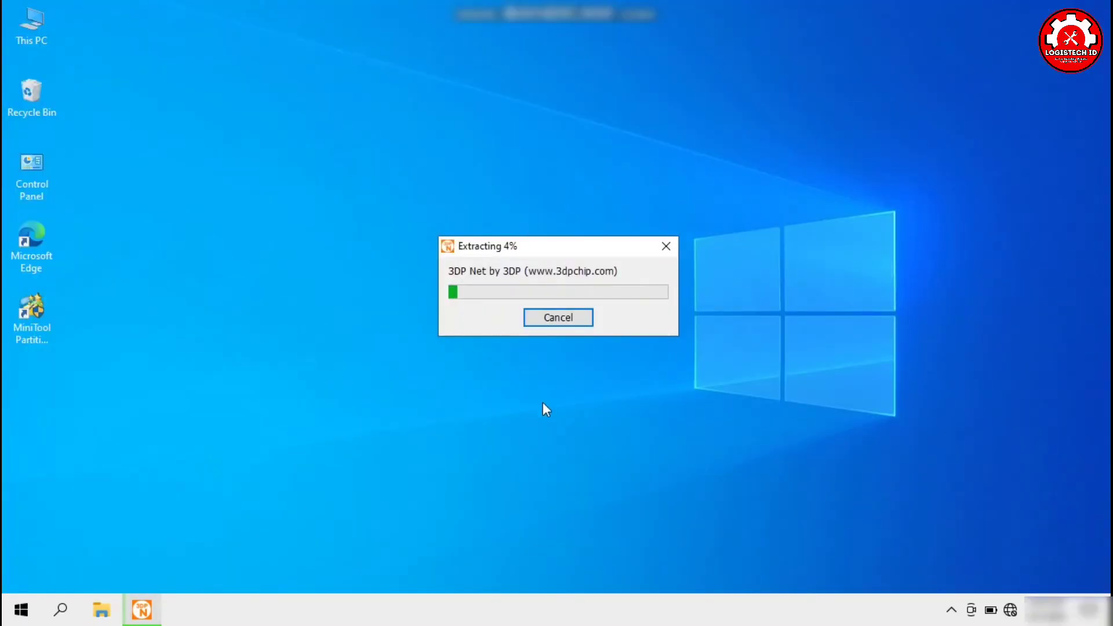
Step: Check the network connections during extraction and close the 3DP Net window after viewing its Ethernet card entry
{"action": "left_click", "coordinate": [1010, 610]}
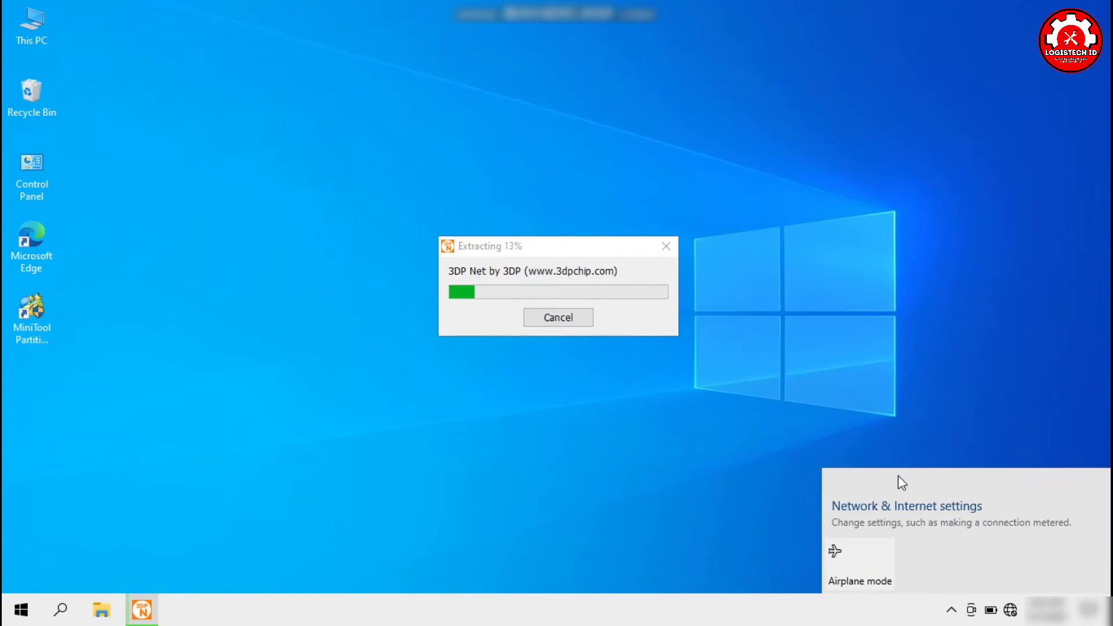
{"action": "left_click", "coordinate": [636, 384]}
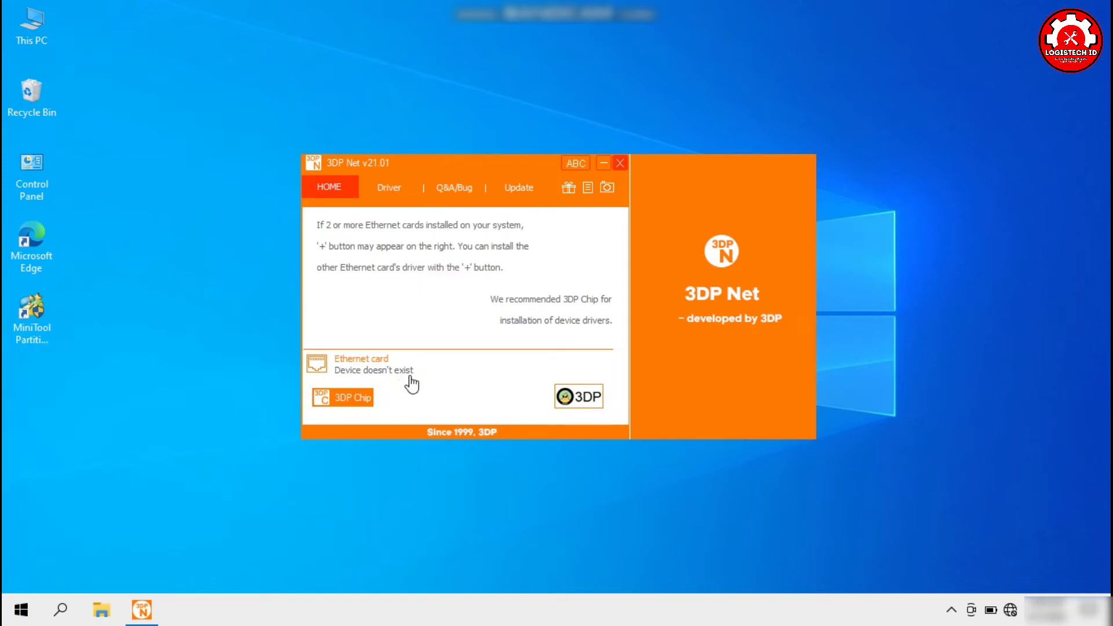
{"action": "left_click", "coordinate": [620, 165]}
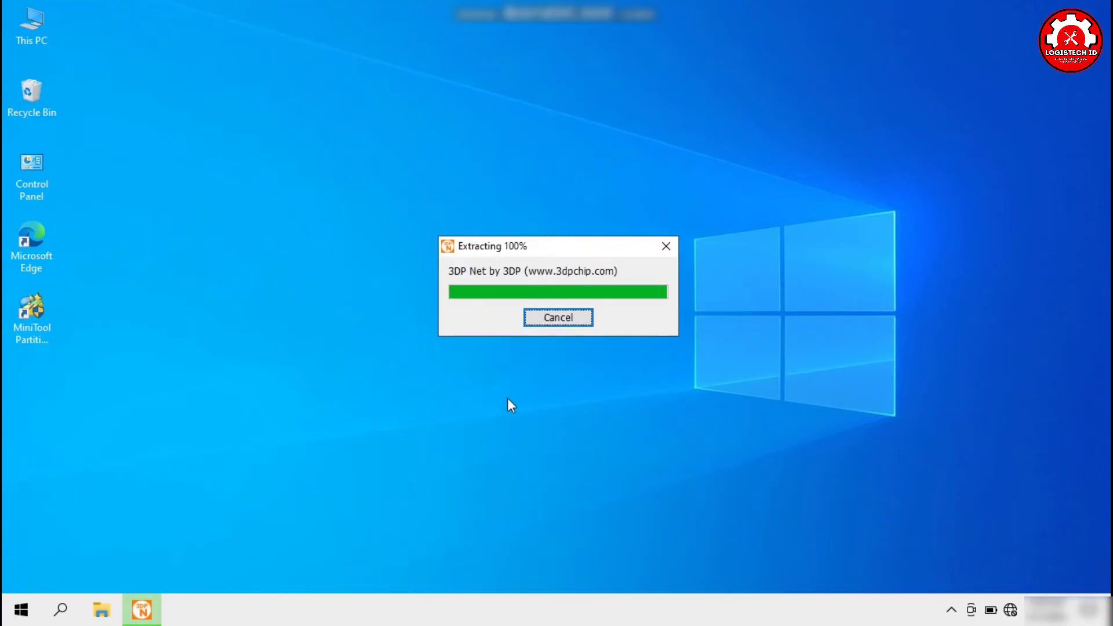
{"action": "right_click", "coordinate": [740, 368]}
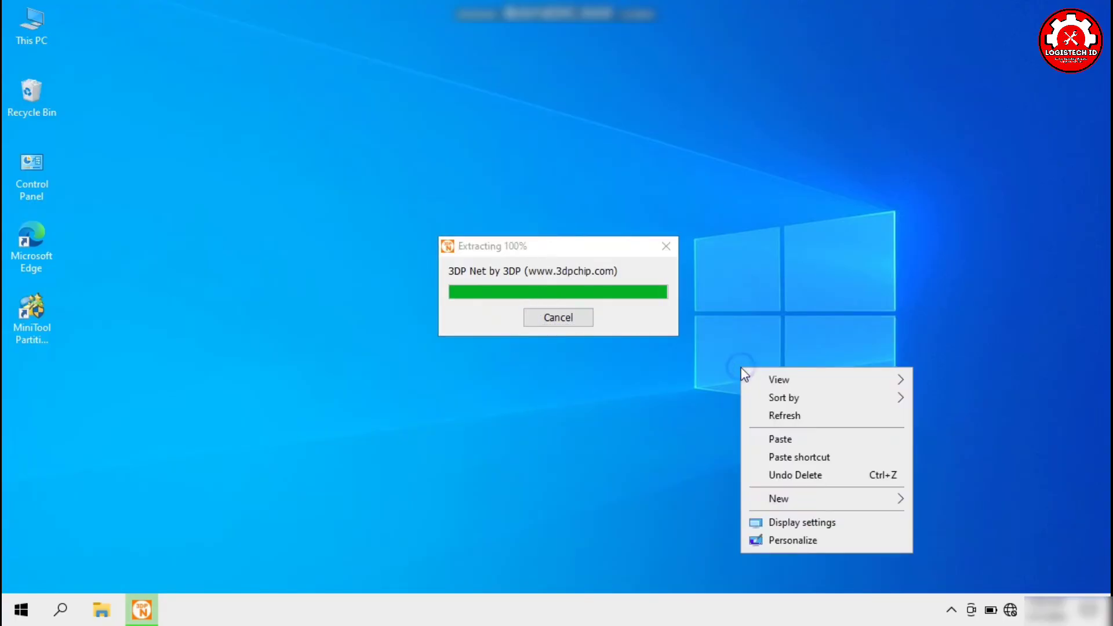
{"action": "left_click", "coordinate": [786, 418]}
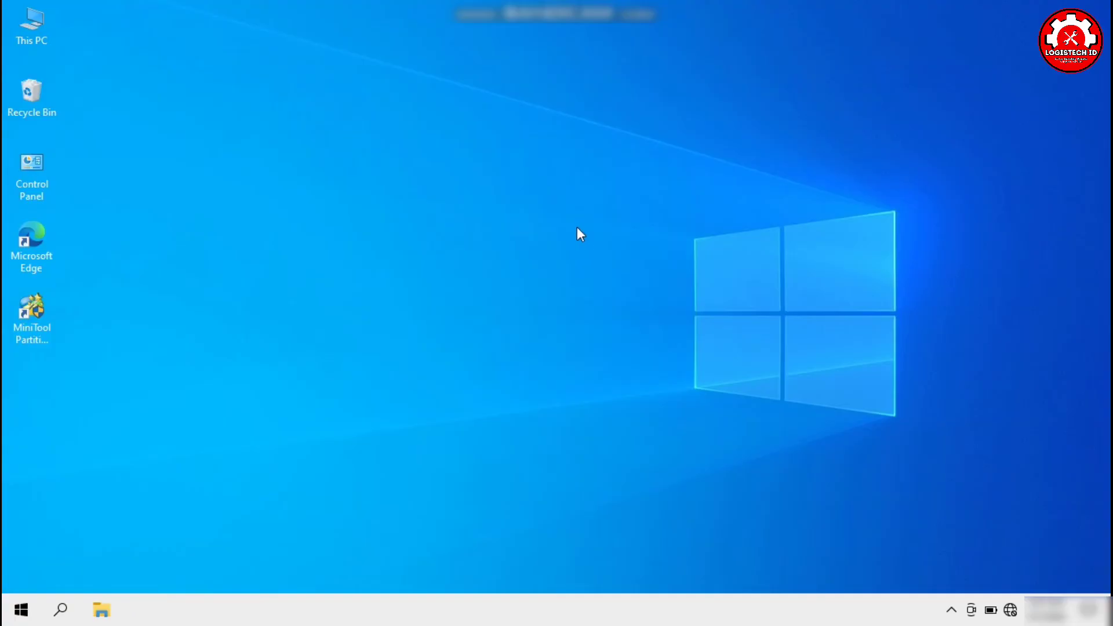
{"action": "right_click", "coordinate": [589, 242]}
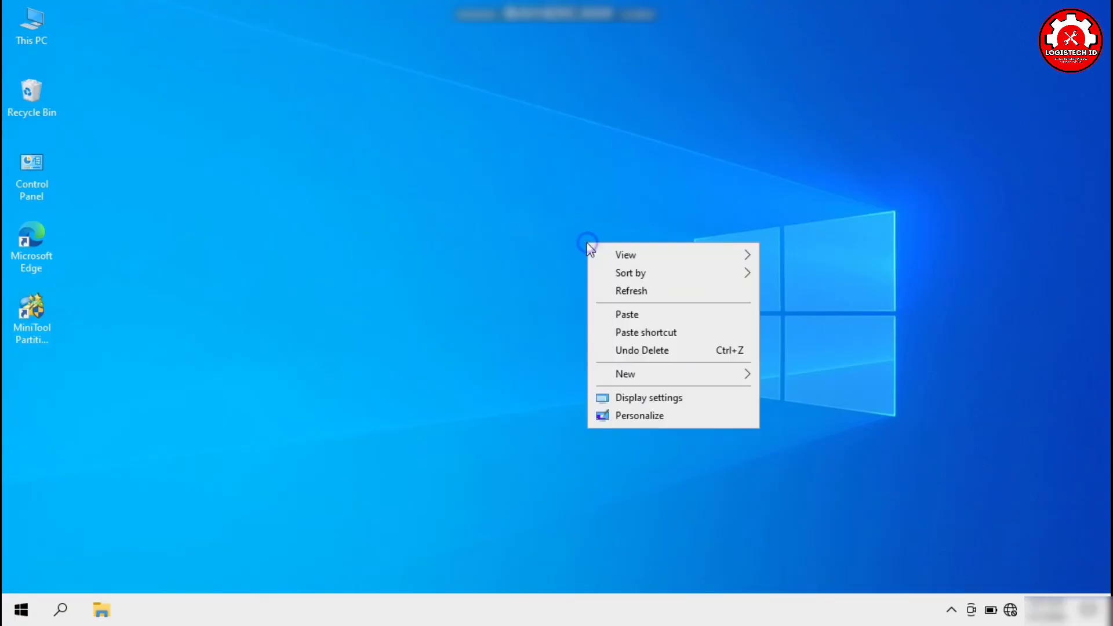
{"action": "left_click", "coordinate": [626, 290]}
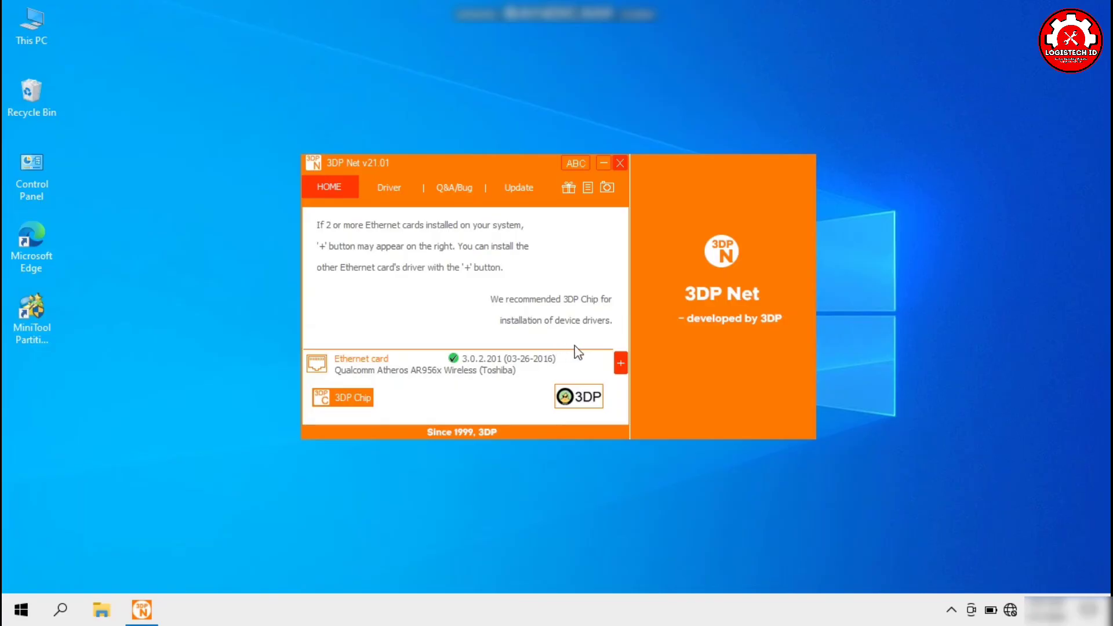
Step: Expand the Ethernet card list, compare both cards, and select Qualcomm Atheros AR956x Wireless (Toshiba) to view its driver versions
{"action": "left_click", "coordinate": [621, 364]}
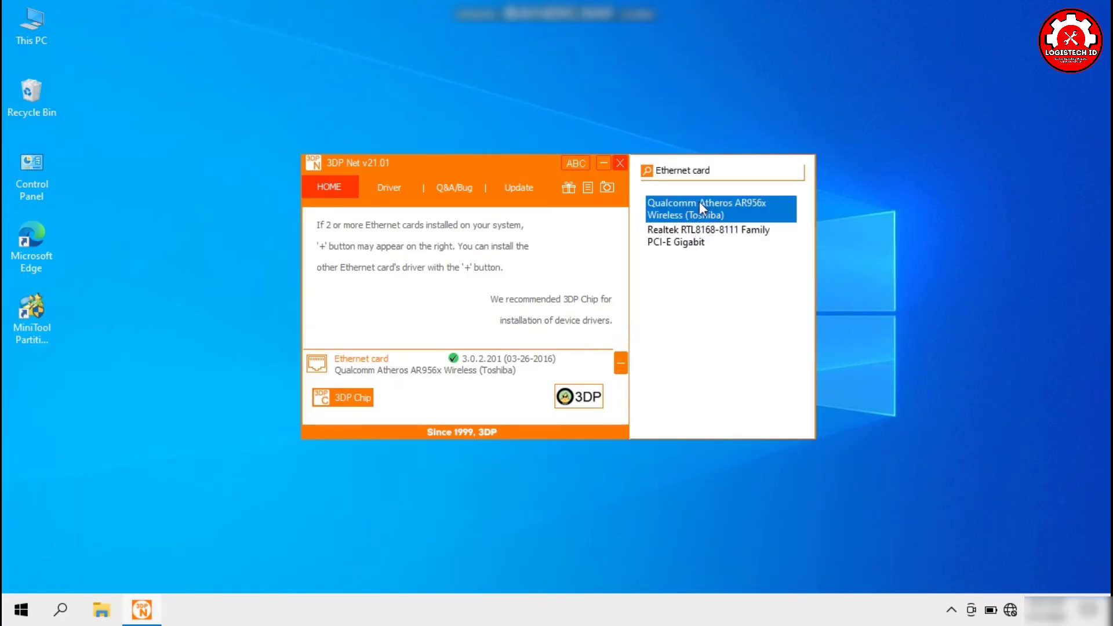
{"action": "left_click", "coordinate": [676, 240]}
{"action": "left_click", "coordinate": [677, 207]}
{"action": "left_click", "coordinate": [677, 232]}
{"action": "left_click", "coordinate": [676, 205]}
{"action": "mouse_move", "coordinate": [454, 364]}
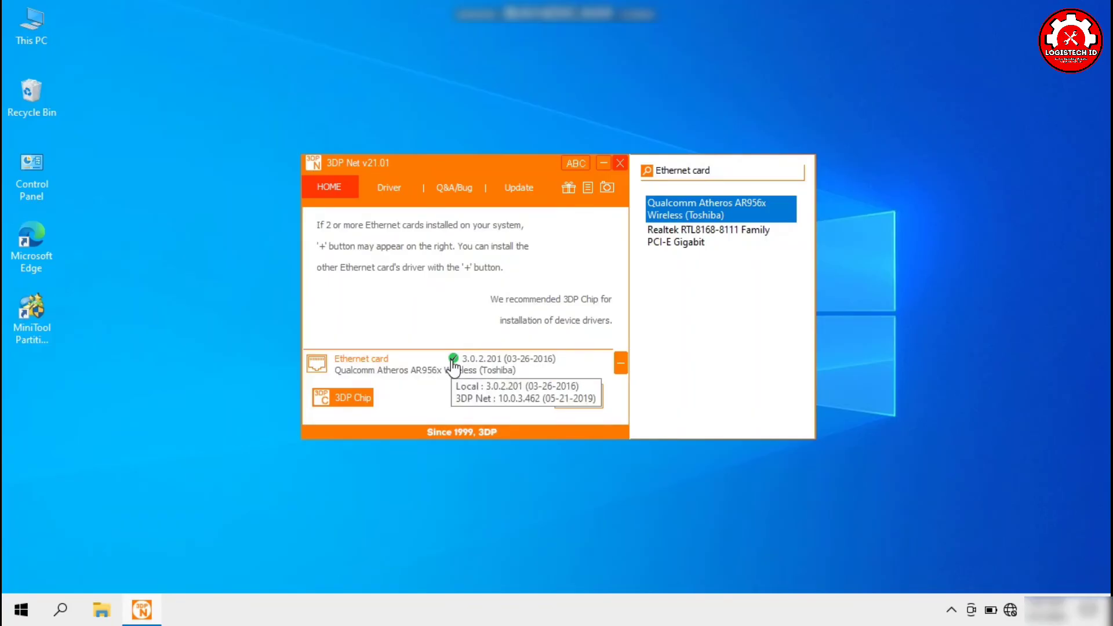
Step: Install the Qualcomm Atheros wireless driver through the Device Driver Installation Wizard
{"action": "left_click", "coordinate": [484, 361]}
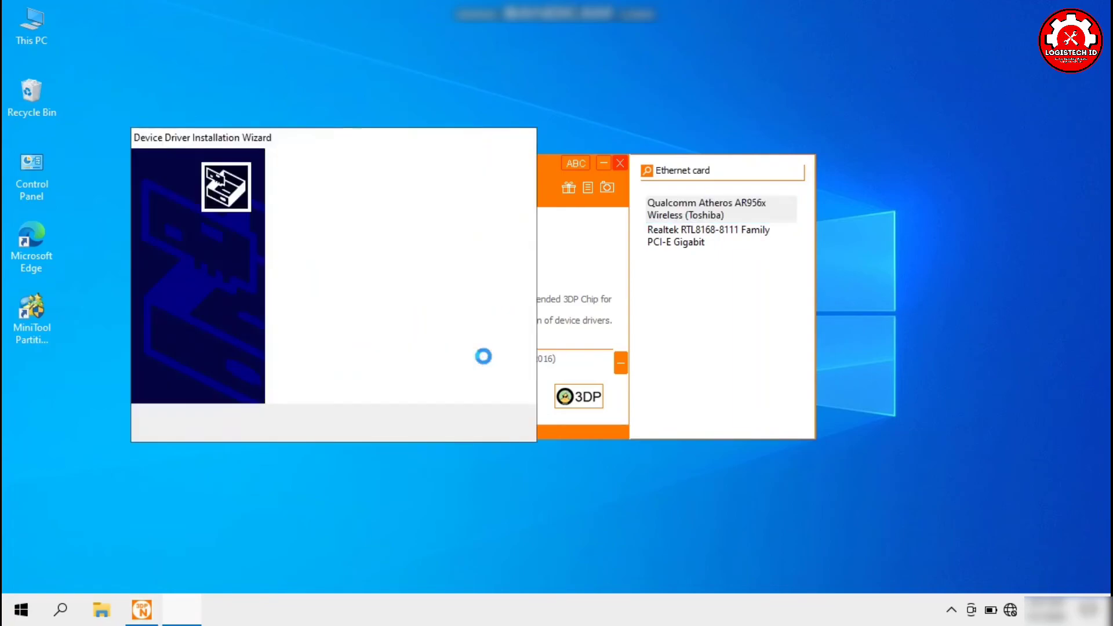
{"action": "left_click", "coordinate": [429, 424]}
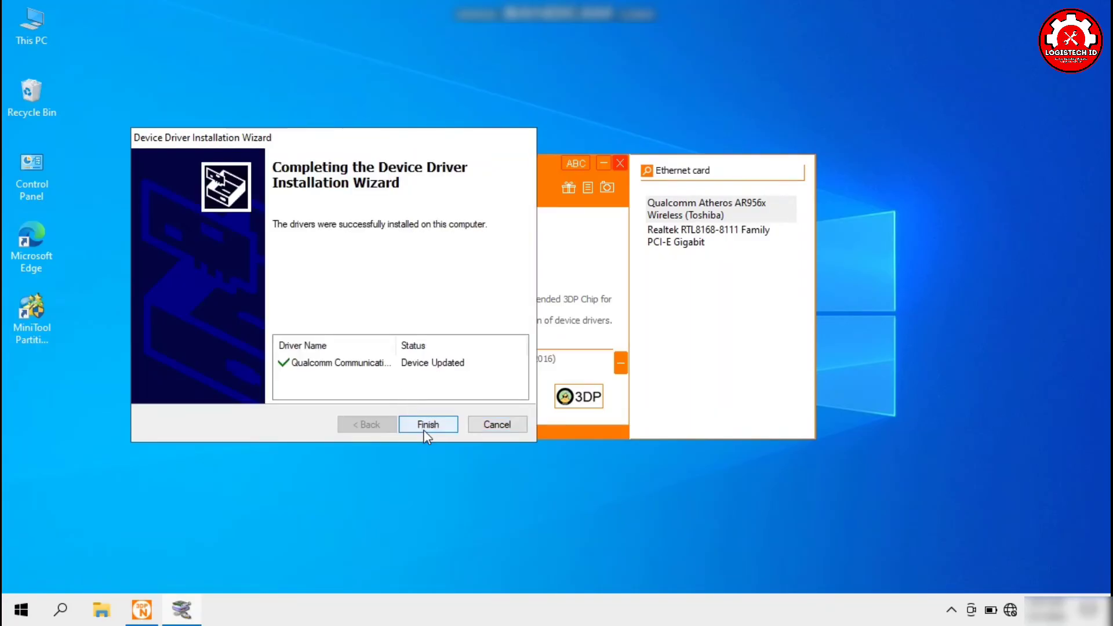
{"action": "left_click", "coordinate": [424, 427]}
Step: Select the Realtek RTL8168-8111 Family PCI-E Gigabit card and run its driver installation wizard to the end
{"action": "left_click", "coordinate": [680, 242]}
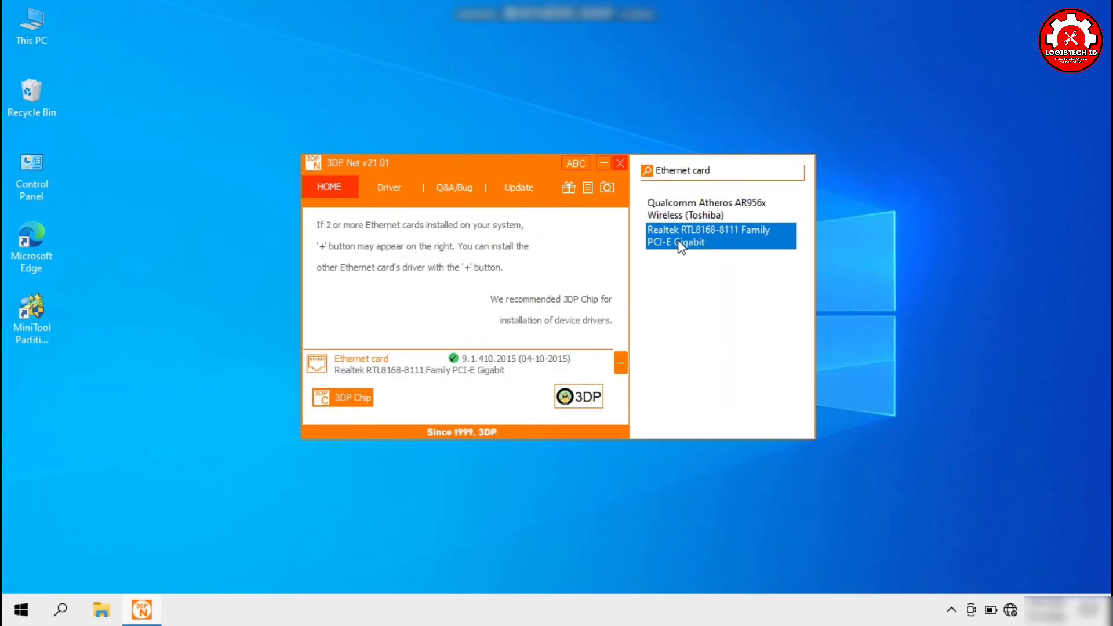
{"action": "left_click", "coordinate": [479, 367]}
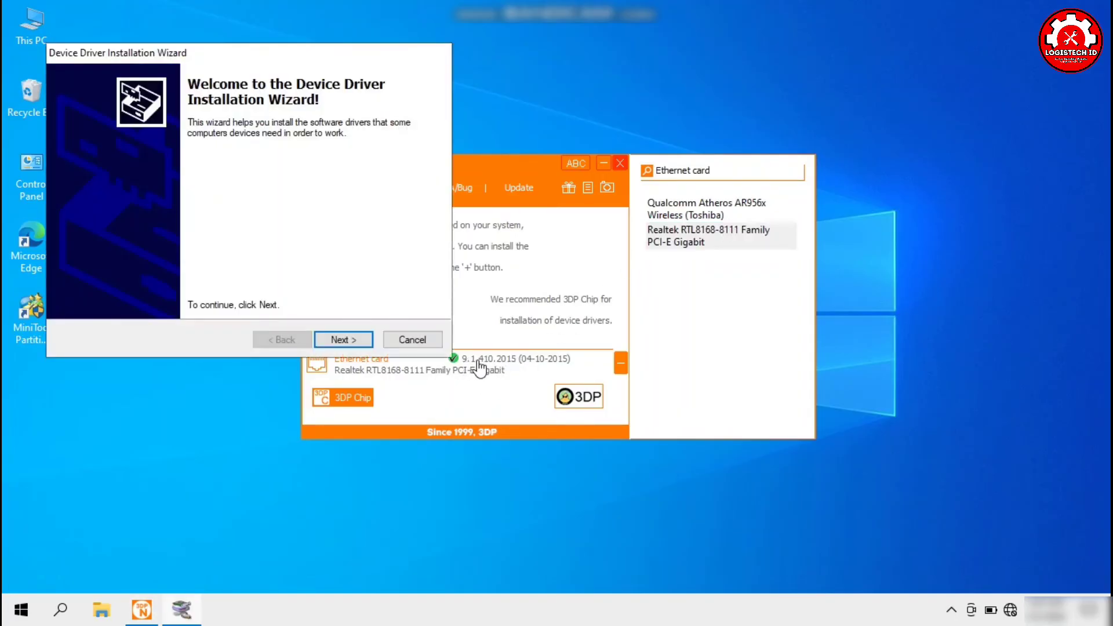
{"action": "left_click", "coordinate": [351, 340]}
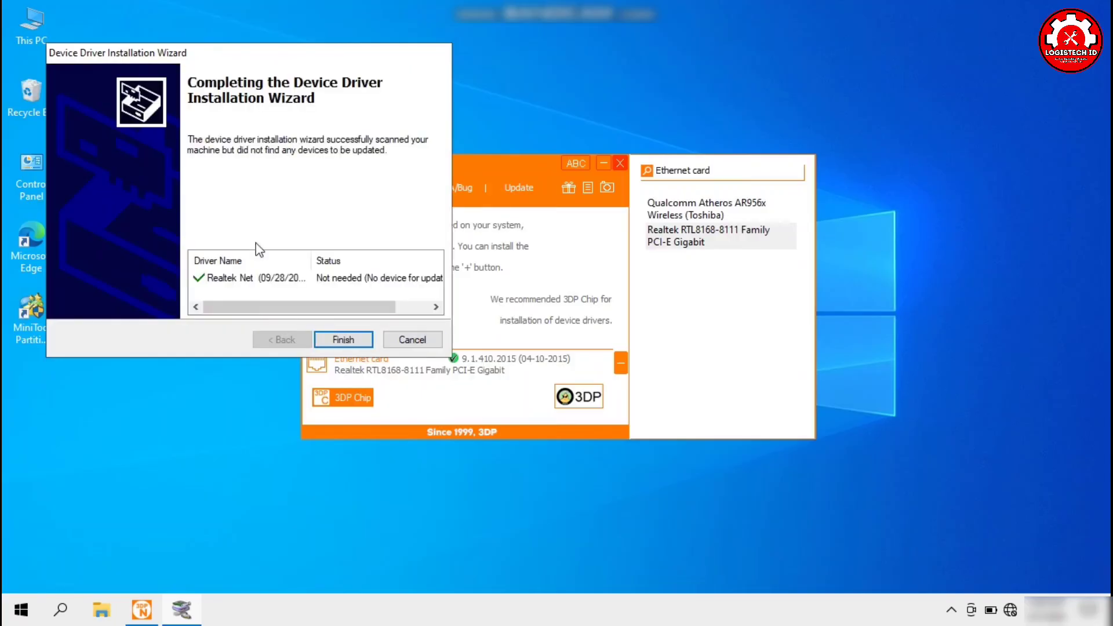
{"action": "left_click", "coordinate": [347, 340]}
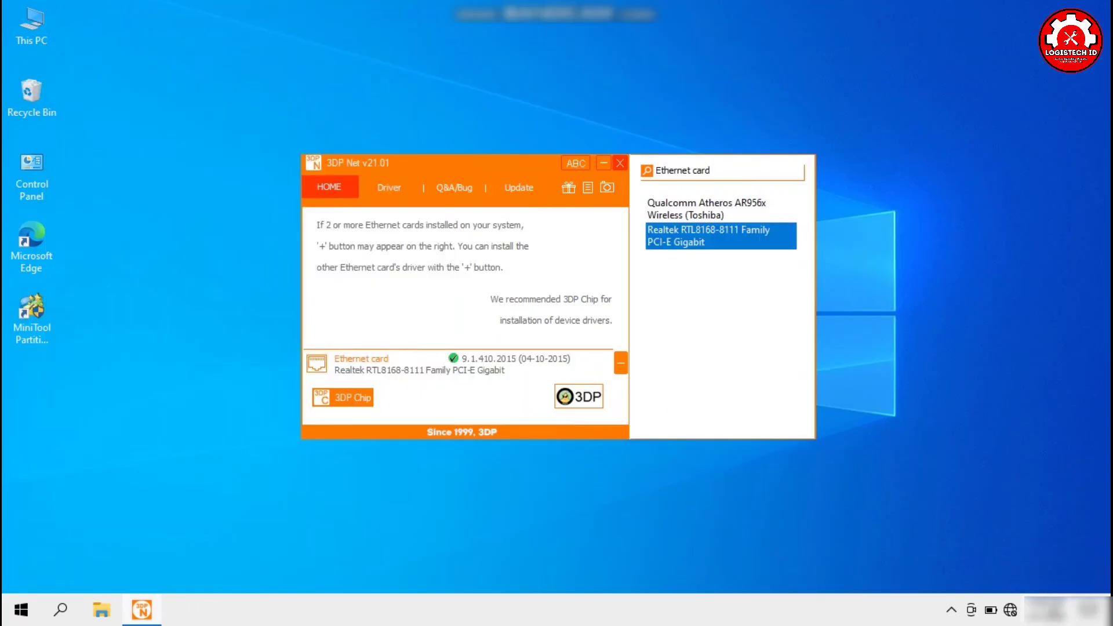
Step: Check the list of available Wi-Fi networks and refresh the desktop between checks
{"action": "left_click", "coordinate": [1011, 611]}
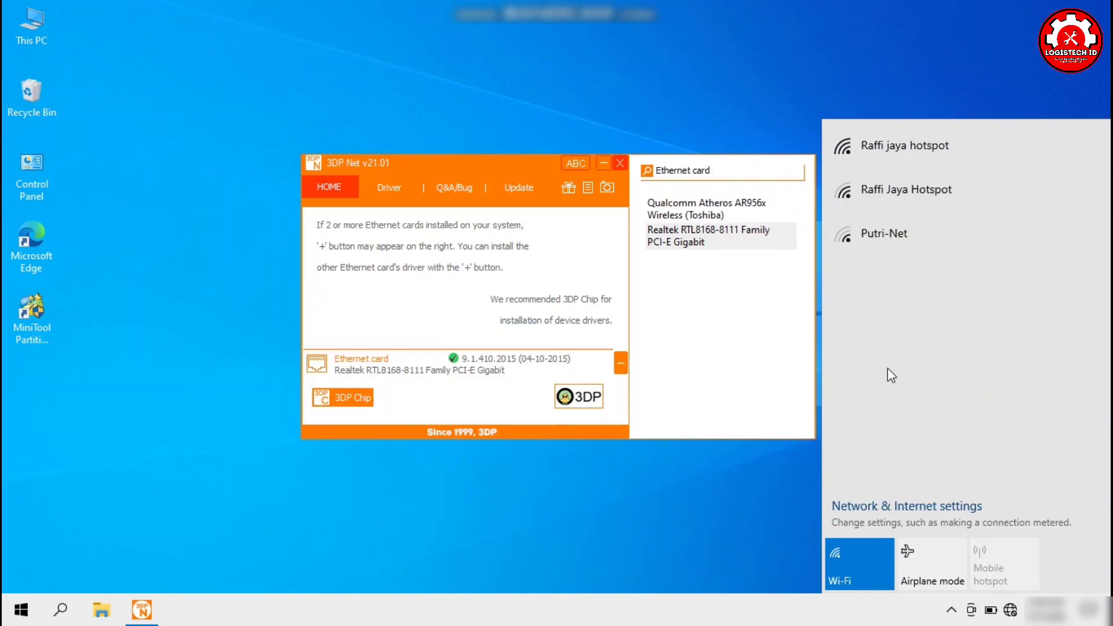
{"action": "left_click", "coordinate": [764, 499]}
{"action": "right_click", "coordinate": [865, 258]}
{"action": "left_click", "coordinate": [902, 310]}
{"action": "left_click", "coordinate": [1010, 611]}
{"action": "left_click", "coordinate": [785, 380]}
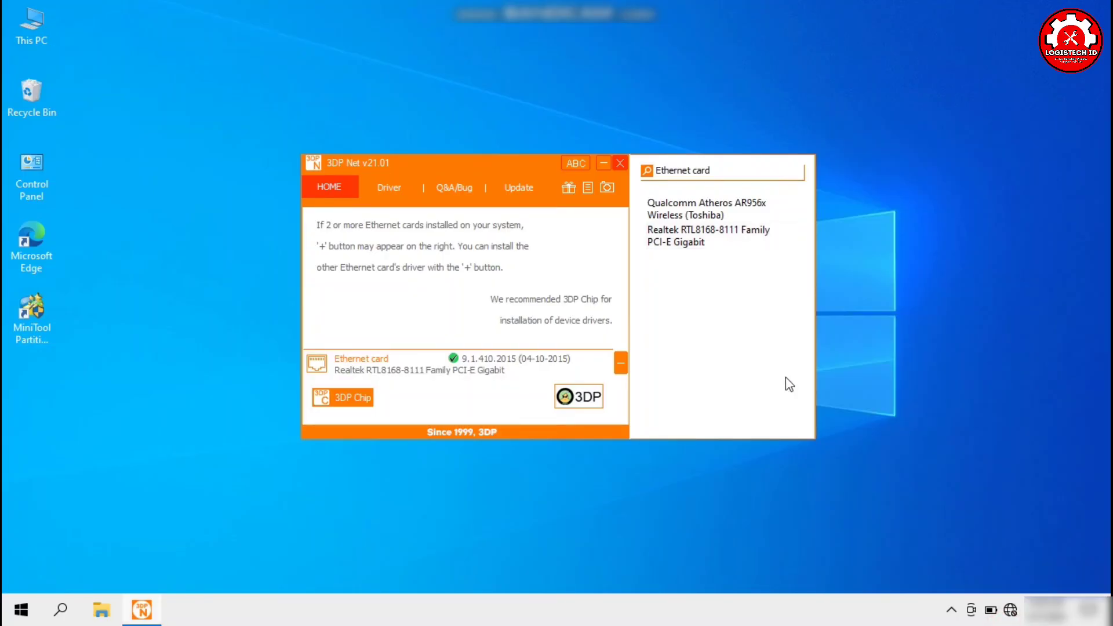
Step: Close 3DP Net, refresh the desktop, and display the available Wi-Fi networks
{"action": "left_click", "coordinate": [619, 163]}
{"action": "right_click", "coordinate": [587, 257]}
{"action": "left_click", "coordinate": [619, 303]}
{"action": "left_click", "coordinate": [1010, 611]}
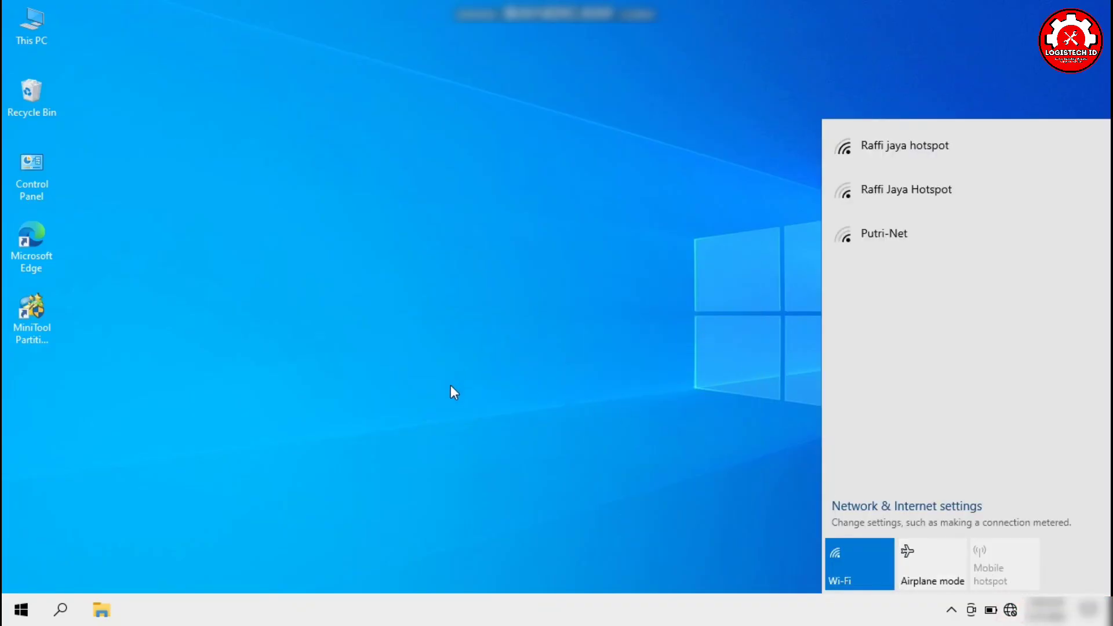
{"action": "right_click", "coordinate": [466, 192]}
{"action": "left_click", "coordinate": [498, 237]}
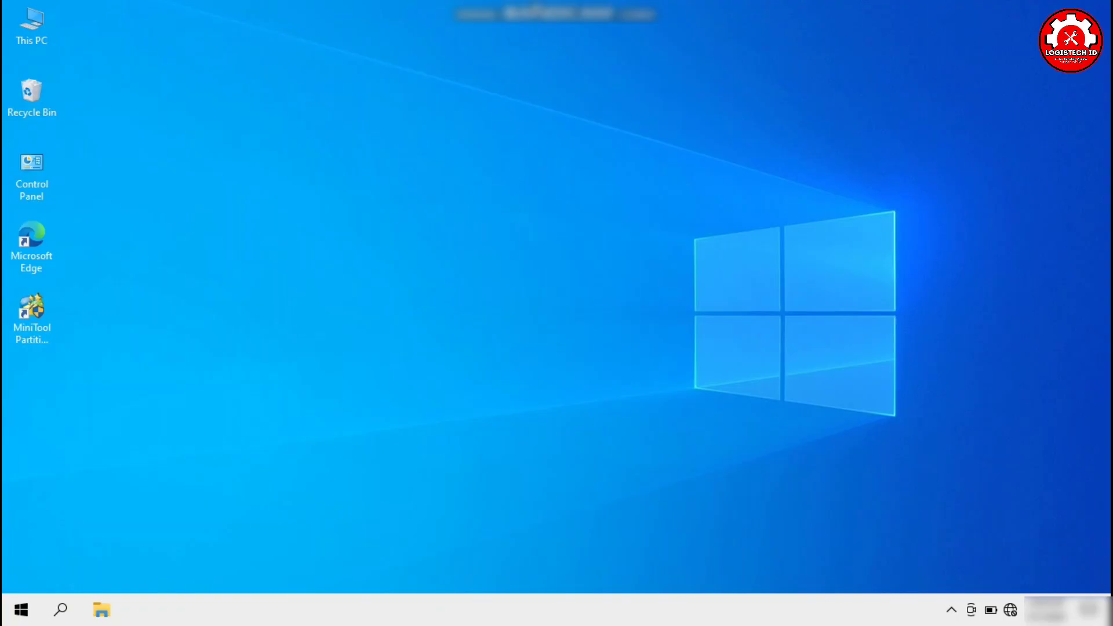
{"action": "right_click", "coordinate": [551, 132]}
{"action": "left_click", "coordinate": [579, 181]}
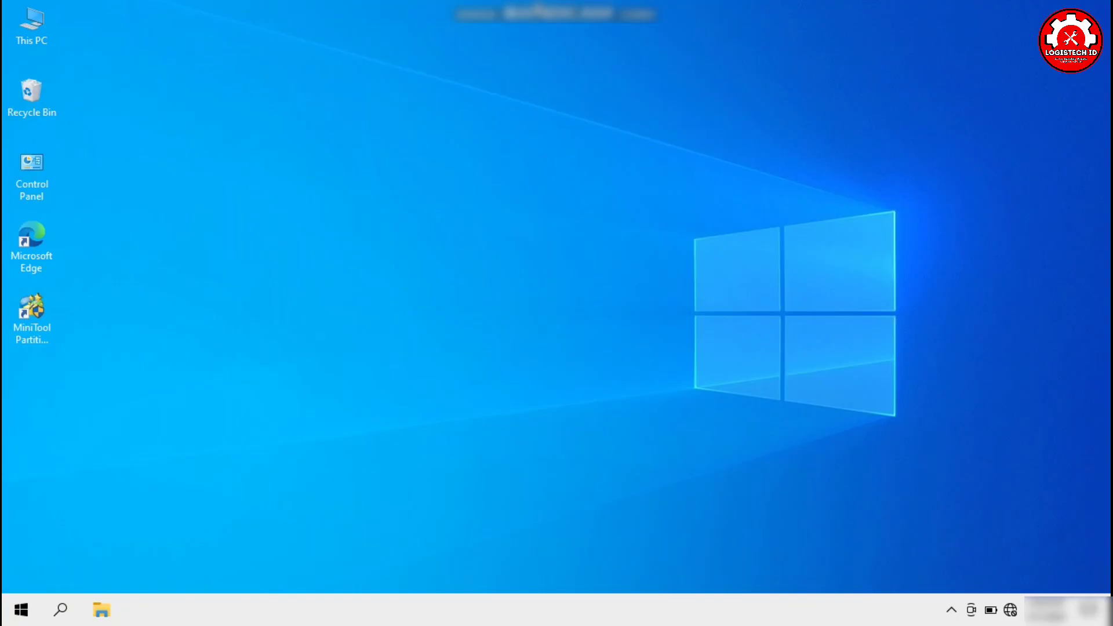